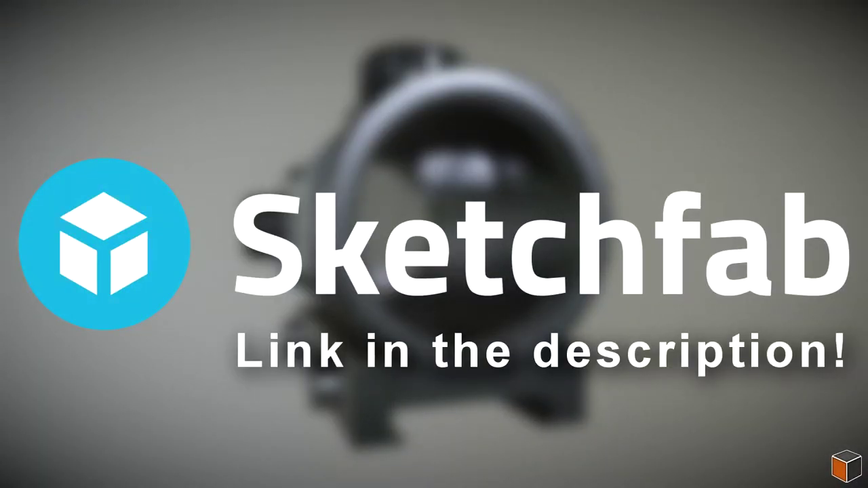
Orbit around the scope and lens, toggling the white wireframe overlay to inspect its edges.
{"action": "left_click_drag", "start_coordinate": [273, 331], "coordinate": [546, 347]}
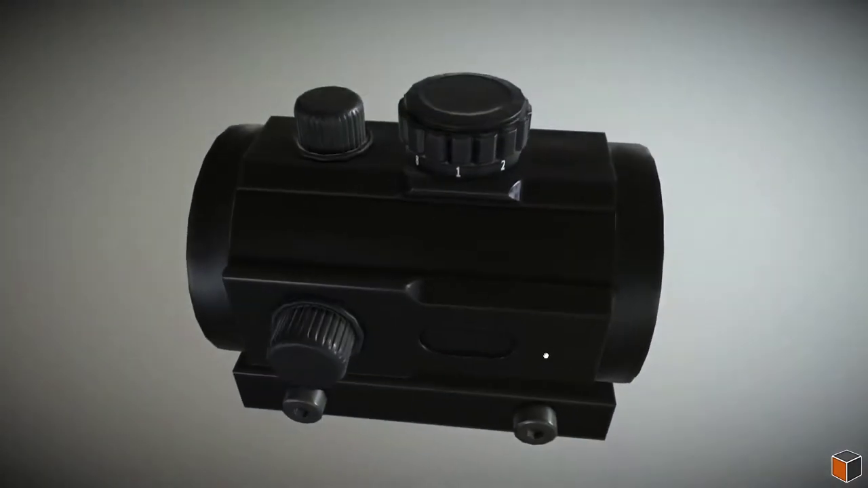
{"action": "mouse_move", "coordinate": [546, 347]}
{"action": "left_mouse_down"}
{"action": "mouse_move", "coordinate": [447, 324]}
{"action": "mouse_move", "coordinate": [516, 309]}
{"action": "mouse_move", "coordinate": [525, 284]}
{"action": "left_mouse_up"}
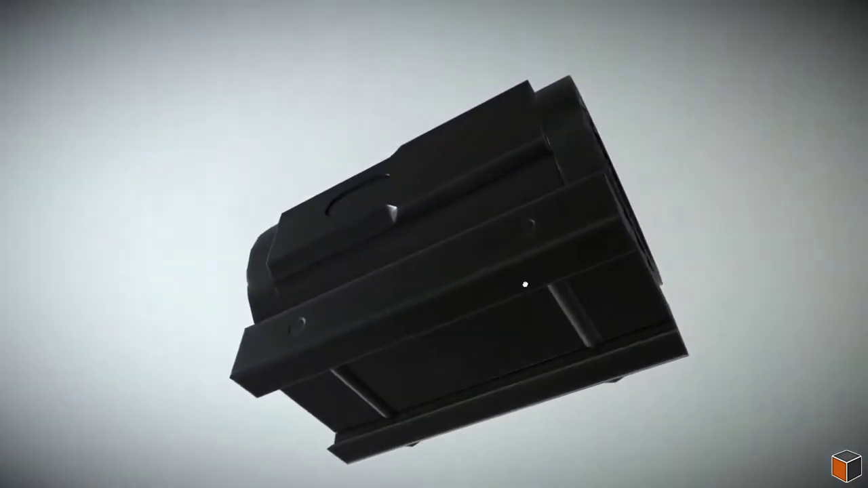
{"action": "mouse_move", "coordinate": [534, 317]}
{"action": "left_mouse_down"}
{"action": "mouse_move", "coordinate": [495, 252]}
{"action": "mouse_move", "coordinate": [500, 287]}
{"action": "mouse_move", "coordinate": [508, 259]}
{"action": "mouse_move", "coordinate": [457, 287]}
{"action": "mouse_move", "coordinate": [446, 271]}
{"action": "mouse_move", "coordinate": [485, 272]}
{"action": "left_mouse_up"}
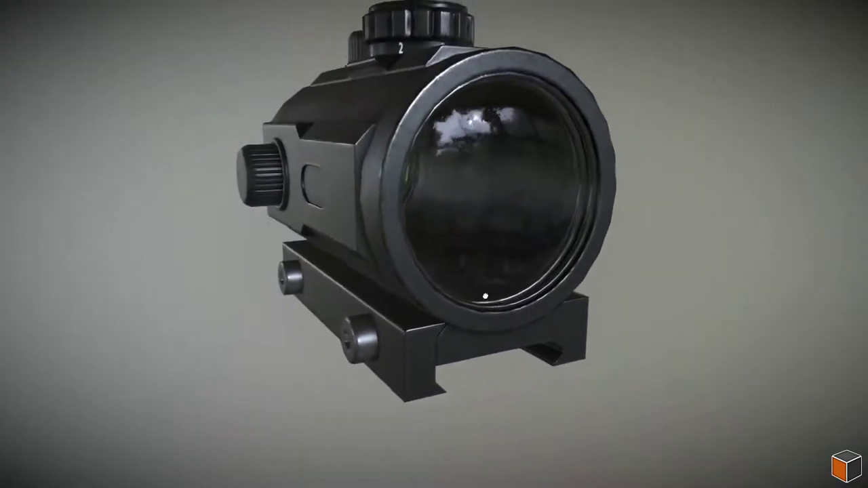
{"action": "left_click", "coordinate": [794, 460]}
{"action": "mouse_move", "coordinate": [634, 351]}
{"action": "left_mouse_down"}
{"action": "mouse_move", "coordinate": [589, 351]}
{"action": "mouse_move", "coordinate": [633, 350]}
{"action": "left_mouse_up"}
{"action": "left_click", "coordinate": [778, 457]}
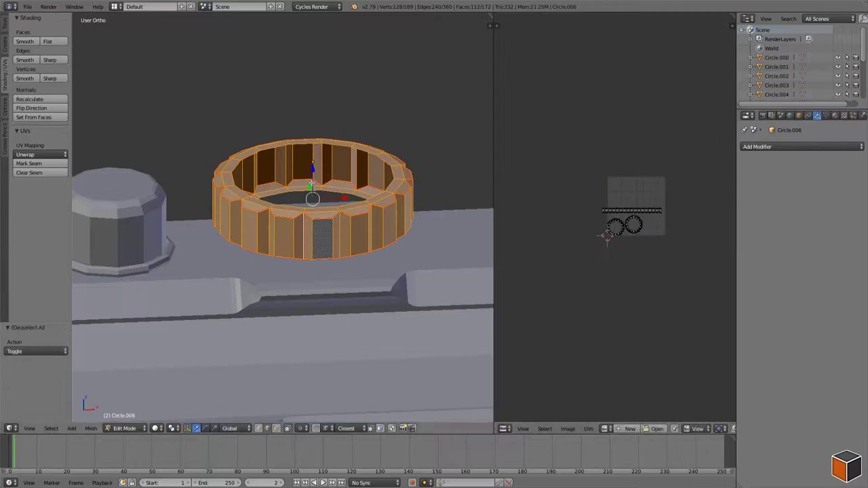
Reveal the hidden ring faces, select the knob cap mesh, and pack the UV islands tightly.
{"action": "key", "text": "alt+h"}
{"action": "scroll", "coordinate": [564, 195], "scroll_direction": "up", "scroll_amount": 5}
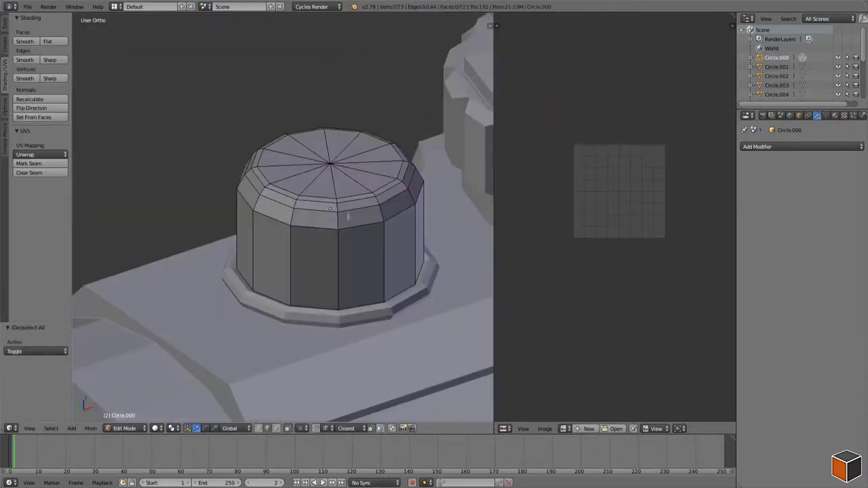
{"action": "key", "text": "ctrl+l"}
{"action": "middle_click_drag", "start_coordinate": [347, 204], "coordinate": [354, 170]}
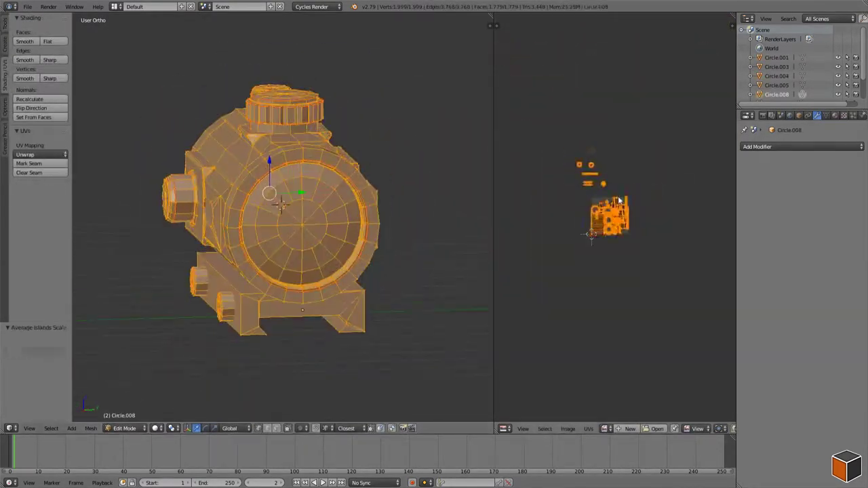
{"action": "key", "text": "ctrl+p"}
{"action": "scroll", "coordinate": [647, 224], "scroll_direction": "up", "scroll_amount": 5}
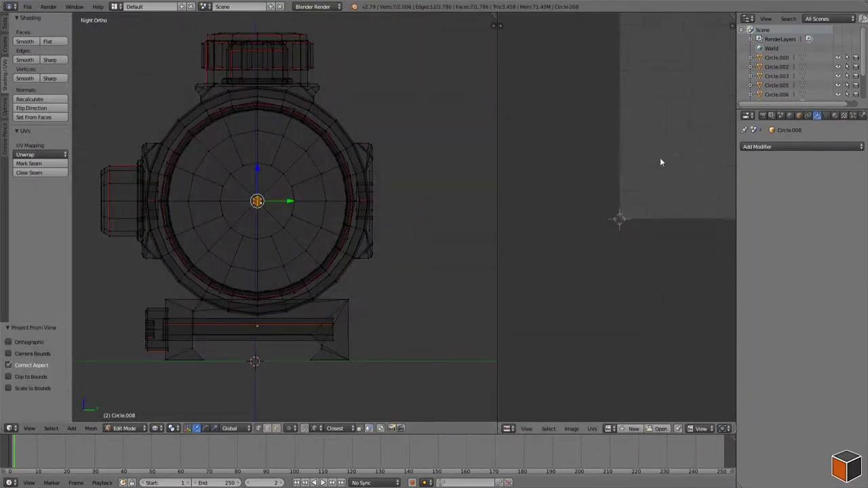
Select the whole mesh in Right Ortho view for projecting its UVs from view.
{"action": "key", "text": "a"}
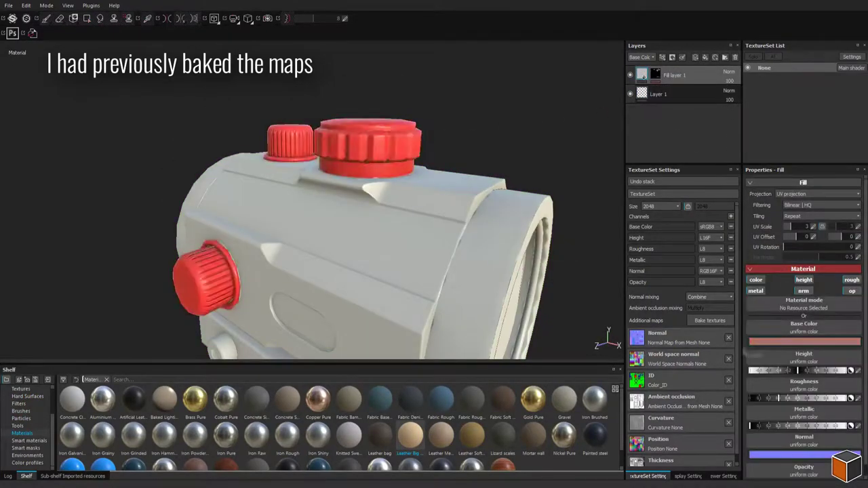
Apply the Plastic Soft Dirty smart material to the layer stack and select Fill layer 1.
{"action": "scroll", "coordinate": [293, 447], "scroll_direction": "down", "scroll_amount": 1}
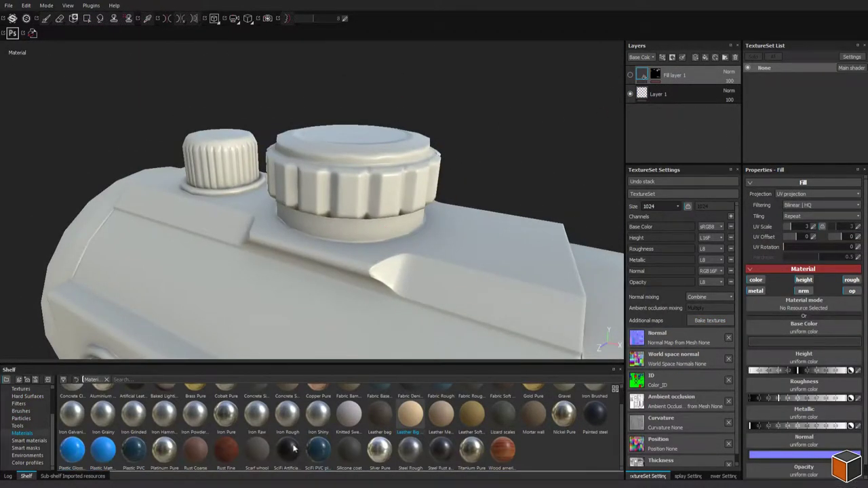
{"action": "scroll", "coordinate": [534, 423], "scroll_direction": "up", "scroll_amount": 1}
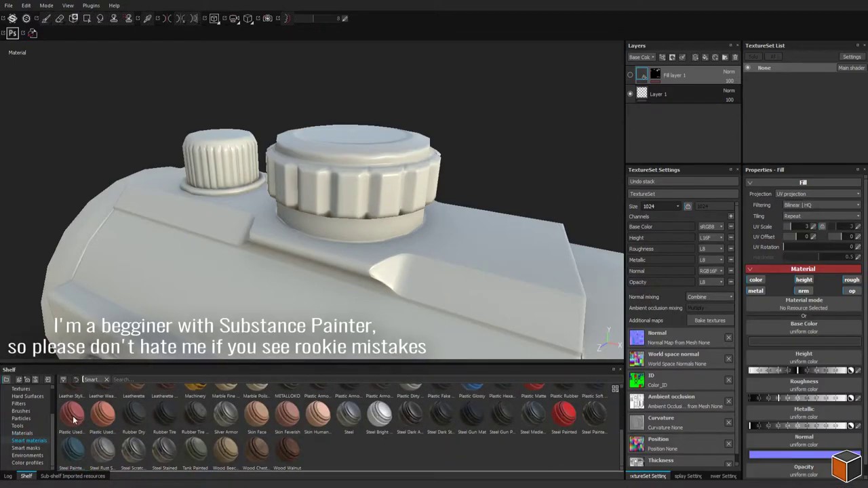
{"action": "scroll", "coordinate": [370, 402], "scroll_direction": "up", "scroll_amount": 1}
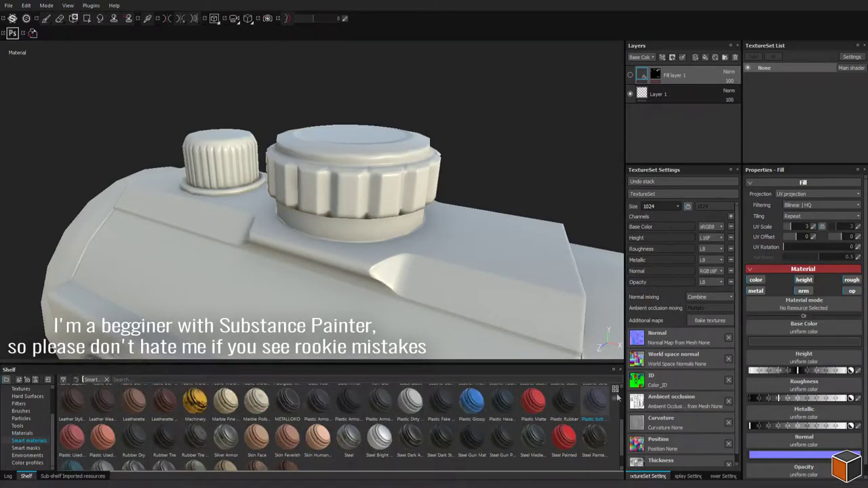
{"action": "left_click_drag", "start_coordinate": [616, 394], "coordinate": [422, 143]}
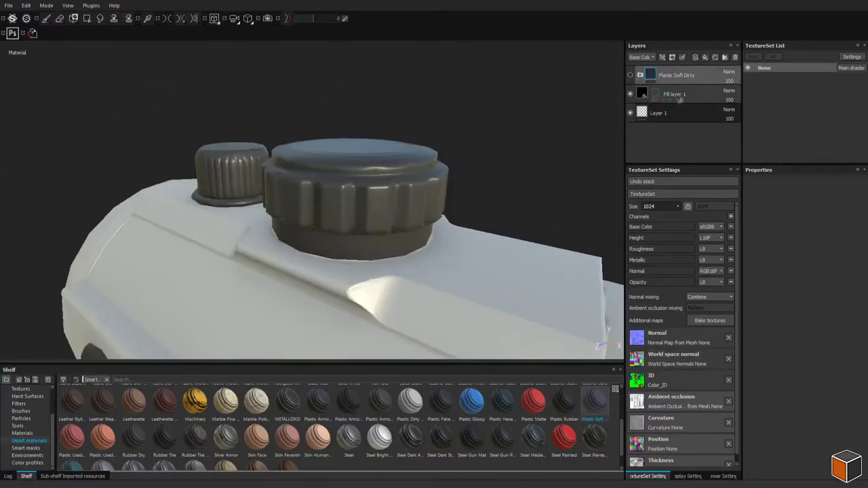
{"action": "left_click", "coordinate": [677, 95]}
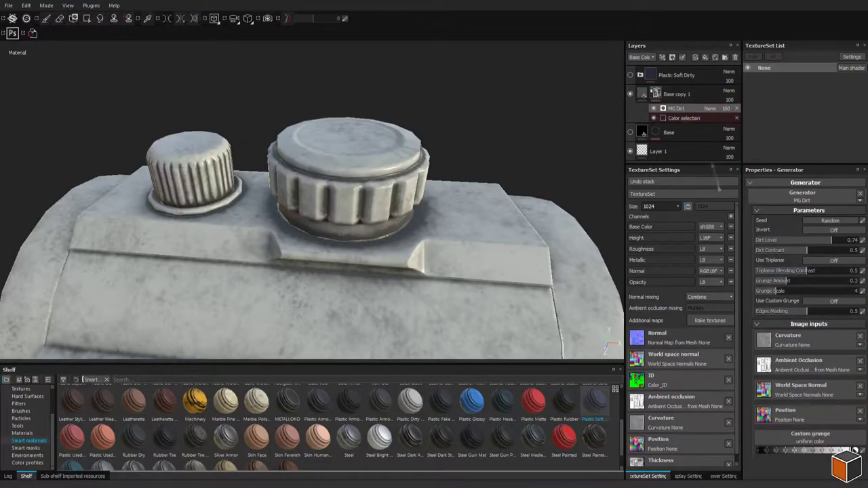
{"action": "left_click_drag", "start_coordinate": [305, 224], "coordinate": [161, 207], "text": "alt"}
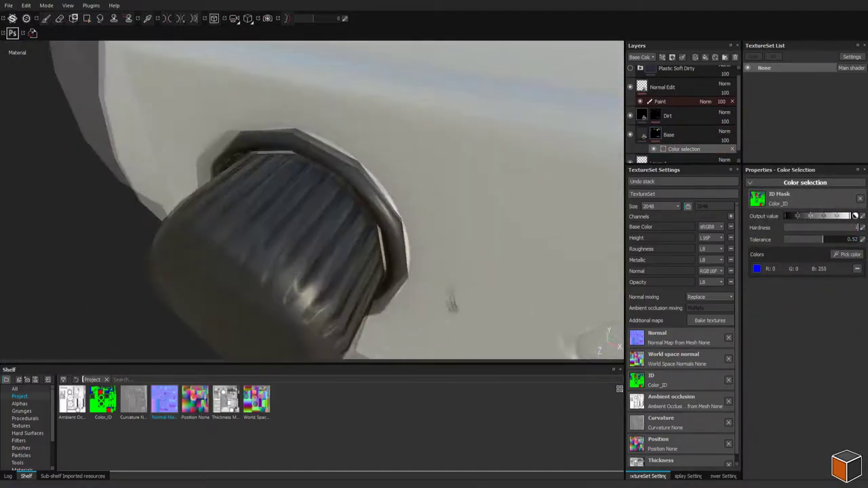
Max out the ID colour tolerance, disable the fill's roughness channel, and lower the grunge balance.
{"action": "left_click_drag", "start_coordinate": [823, 240], "coordinate": [863, 242]}
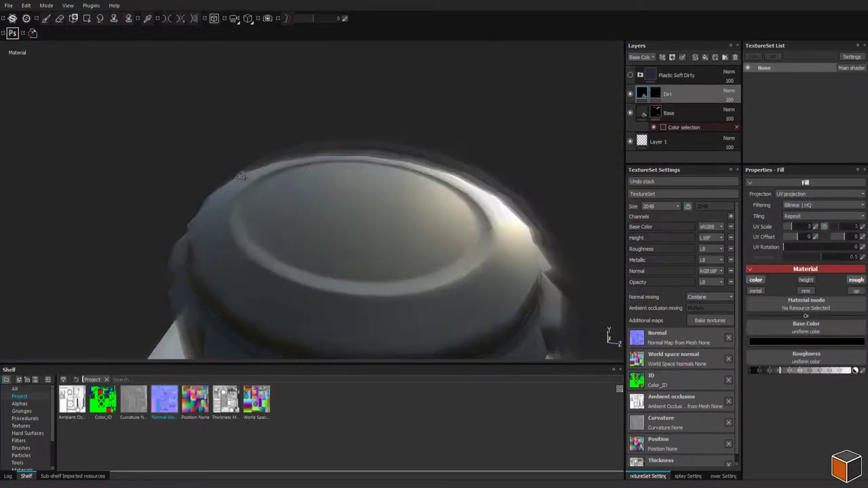
{"action": "left_click", "coordinate": [855, 279]}
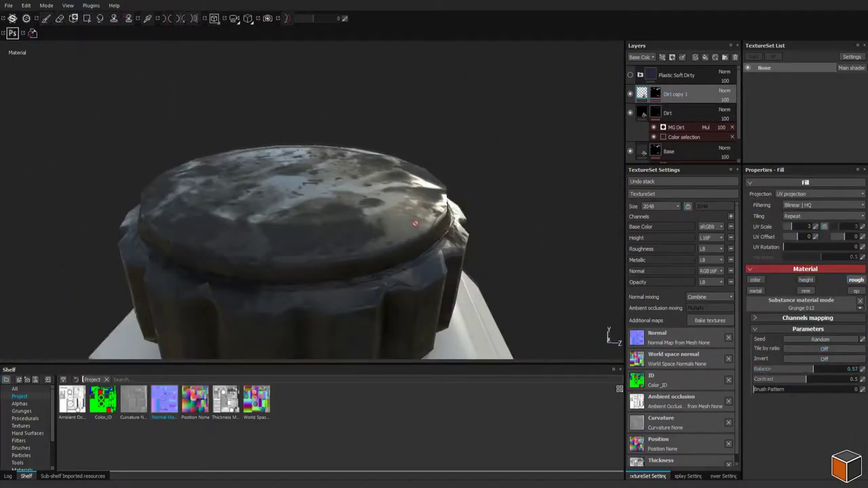
{"action": "left_click_drag", "start_coordinate": [813, 369], "coordinate": [786, 373]}
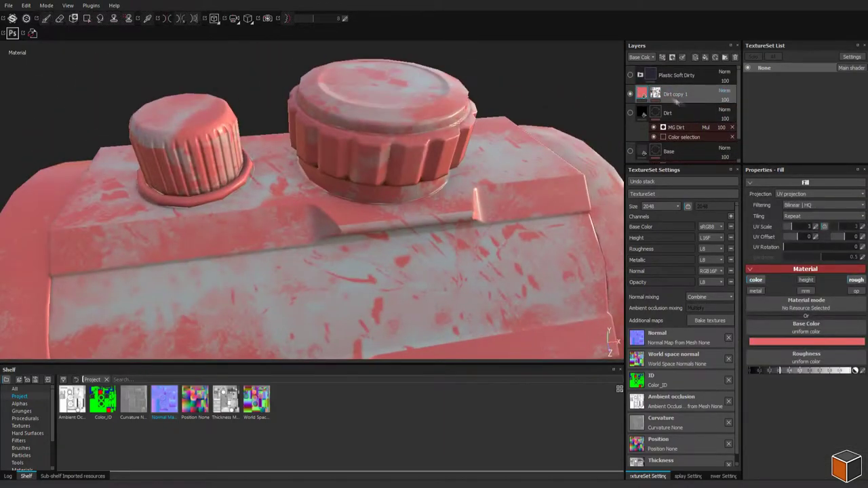
Move Grunge 013 above the colour selection mask, adjust the scratched grunge balance, and rename Base copy 1 to 'Rough Details'.
{"action": "left_click_drag", "start_coordinate": [681, 128], "coordinate": [707, 109]}
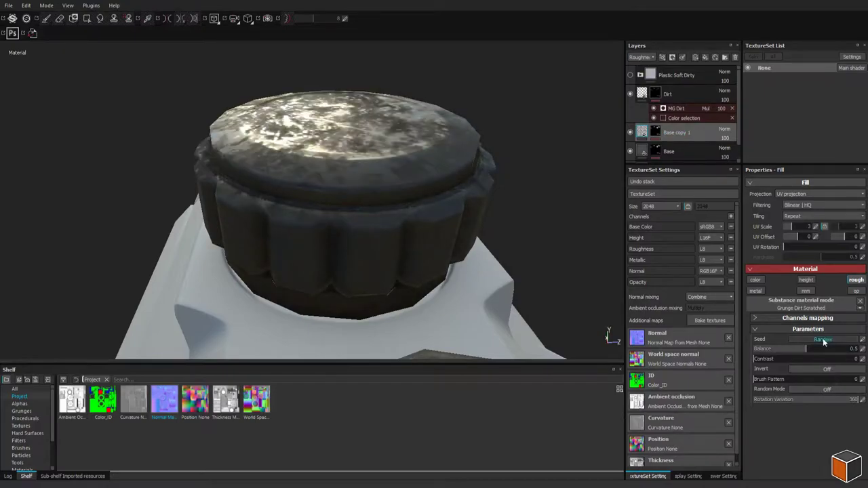
{"action": "left_click_drag", "start_coordinate": [817, 348], "coordinate": [794, 353]}
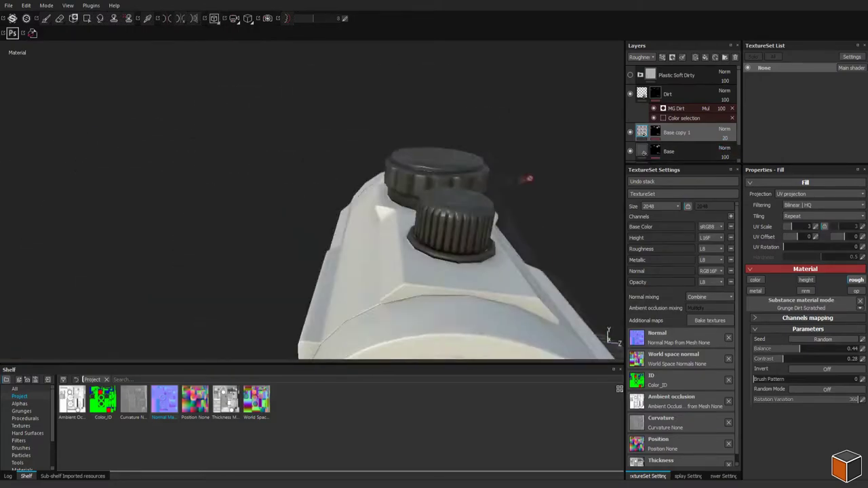
{"action": "double_click", "coordinate": [676, 132]}
{"action": "type", "text": "Rough Details"}
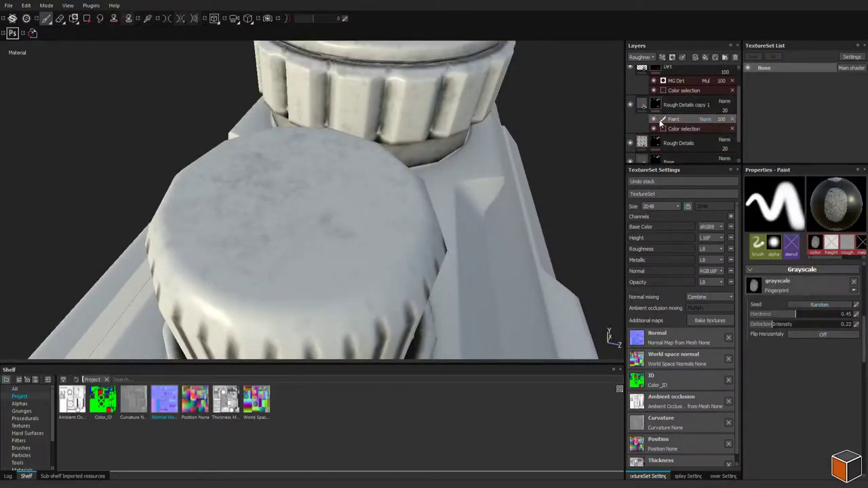
Collapse the Rough Details copy 1 masks and lower the grunge balance until it nearly vanishes.
{"action": "left_click", "coordinate": [660, 106]}
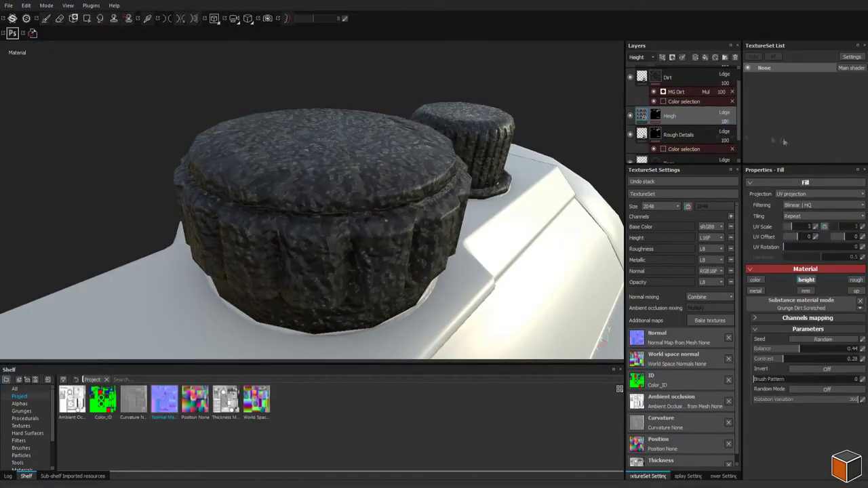
{"action": "mouse_move", "coordinate": [798, 348]}
{"action": "left_mouse_down"}
{"action": "mouse_move", "coordinate": [755, 355]}
{"action": "mouse_move", "coordinate": [811, 349]}
{"action": "left_mouse_up"}
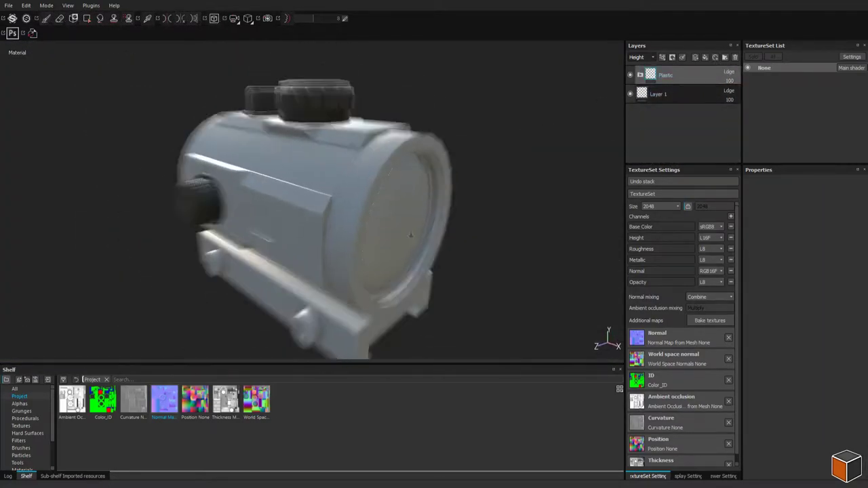
{"action": "left_click", "coordinate": [29, 440]}
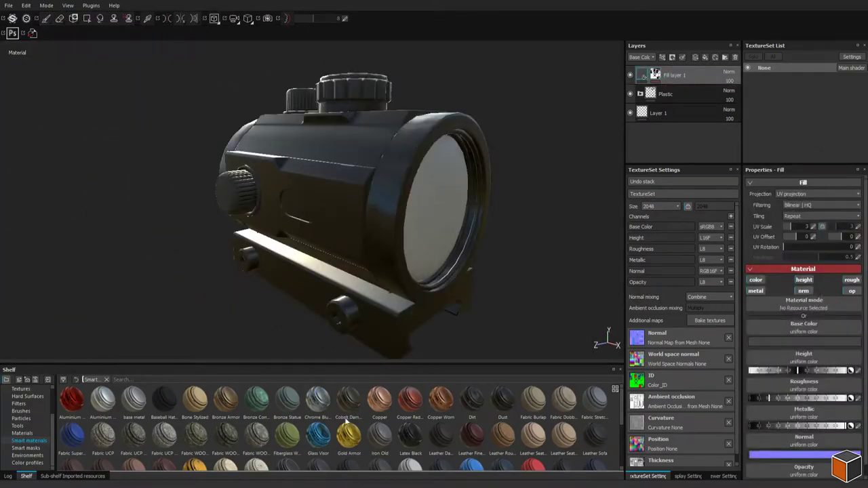
Drag the METALLOKO smart material into Layers and inspect Fill layer 1's fill settings.
{"action": "scroll", "coordinate": [345, 422], "scroll_direction": "down", "scroll_amount": 5}
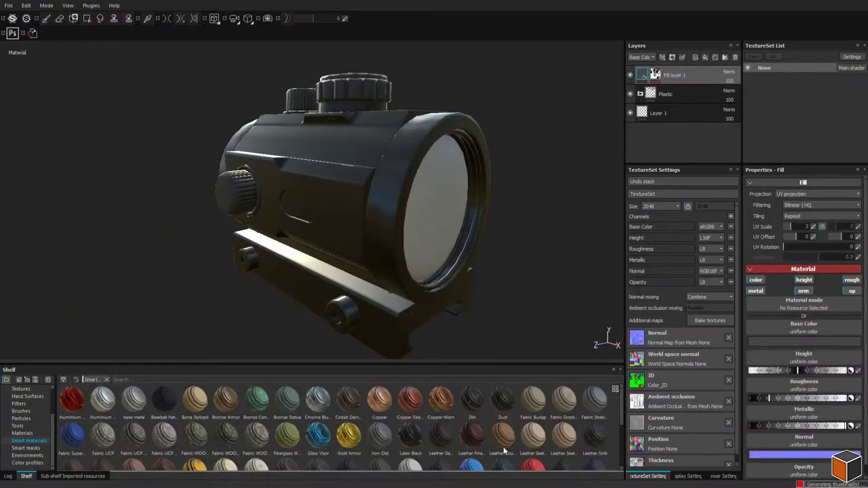
{"action": "left_click_drag", "start_coordinate": [283, 397], "coordinate": [698, 130]}
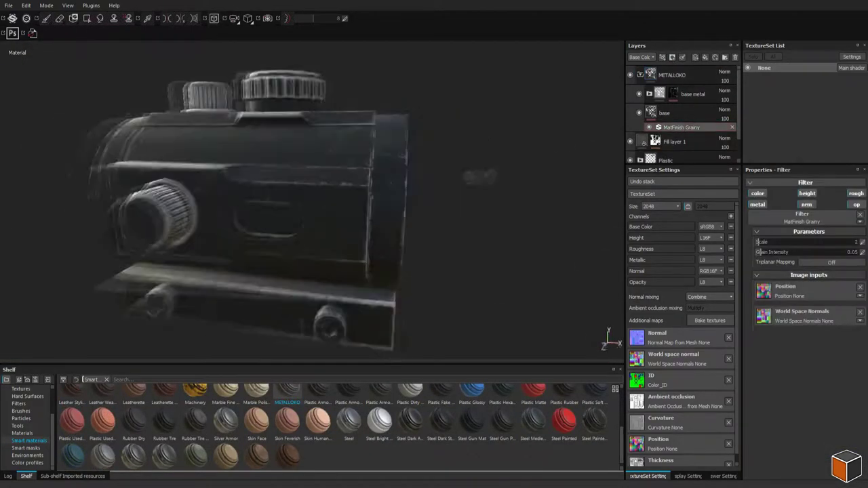
{"action": "left_click", "coordinate": [664, 113]}
{"action": "scroll", "coordinate": [821, 366], "scroll_direction": "down", "scroll_amount": 1}
{"action": "scroll", "coordinate": [685, 129], "scroll_direction": "down", "scroll_amount": 1}
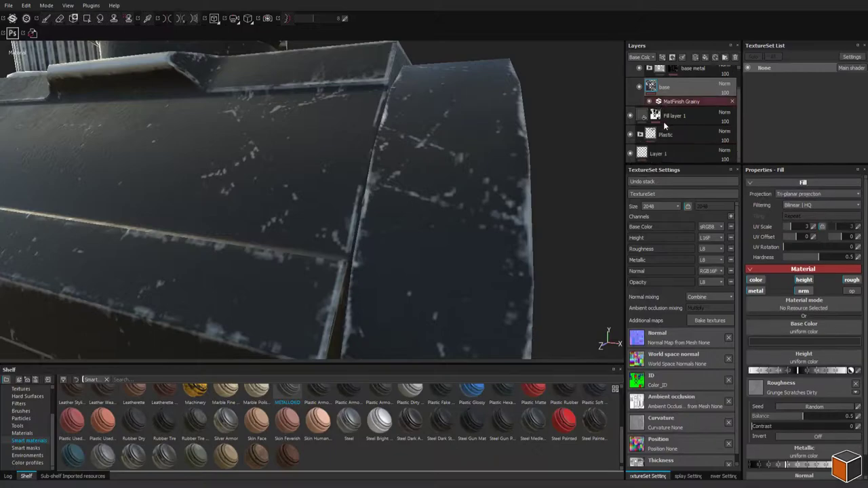
Rename Fill layer 1 to Base and fine-tune its roughness grunge balance.
{"action": "double_click", "coordinate": [675, 115]}
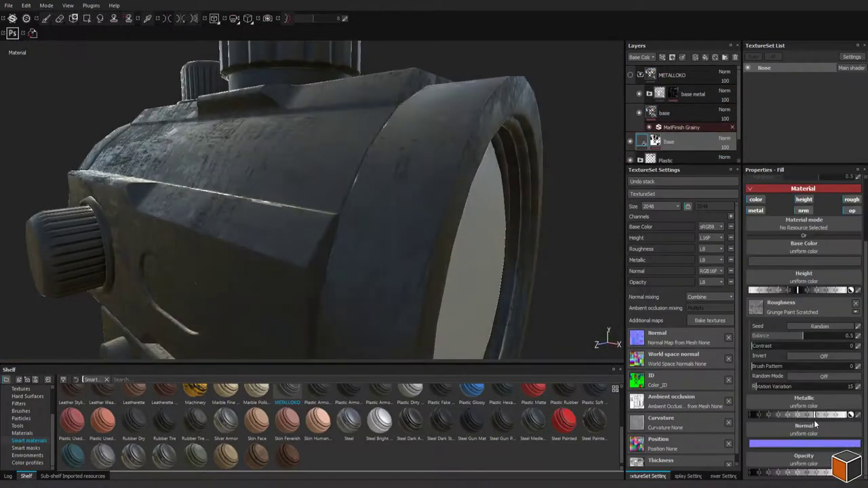
{"action": "scroll", "coordinate": [852, 266], "scroll_direction": "up", "scroll_amount": 1}
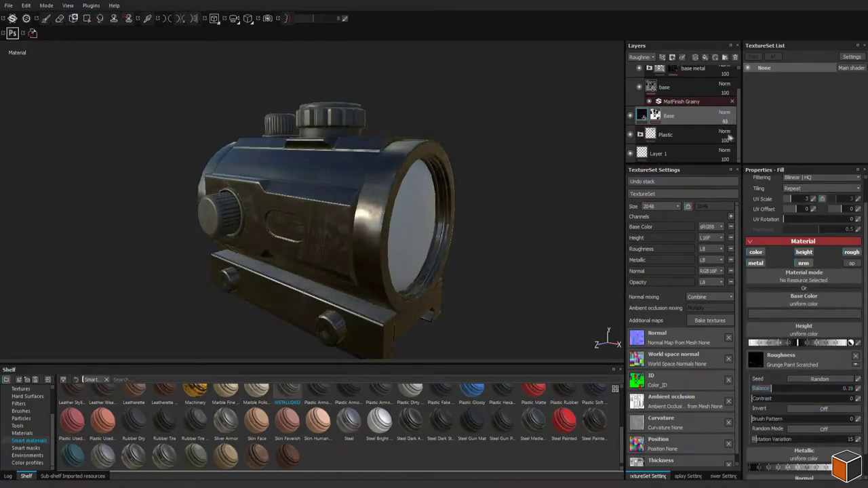
{"action": "left_click", "coordinate": [790, 390]}
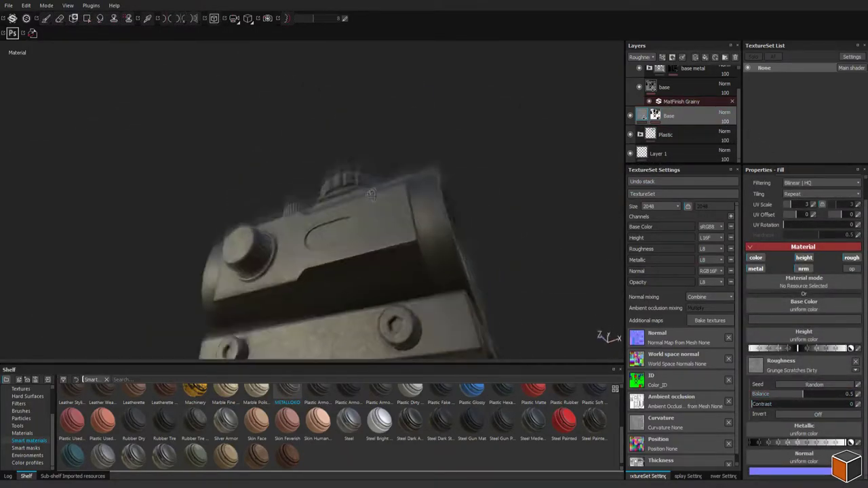
{"action": "left_click_drag", "start_coordinate": [792, 393], "coordinate": [795, 393]}
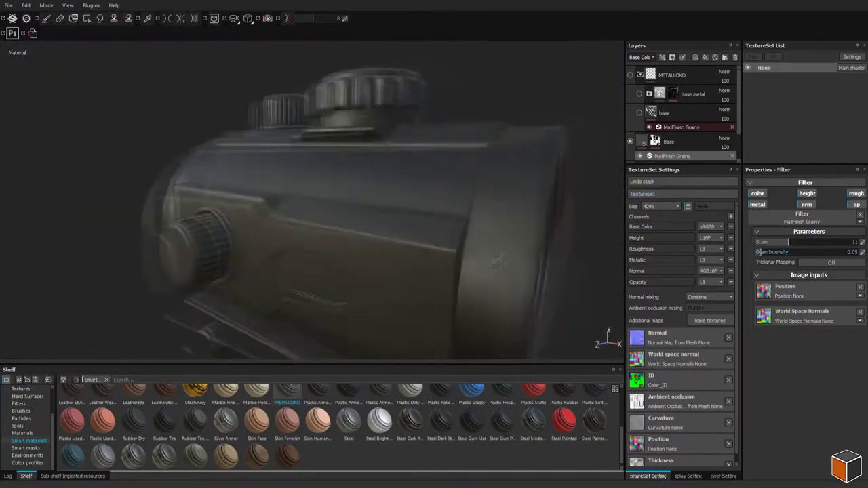
Set the MatFinish Grainy grain intensity to 0.05 and raise the wear mask's global contrast.
{"action": "left_click_drag", "start_coordinate": [516, 145], "coordinate": [475, 268], "text": "alt"}
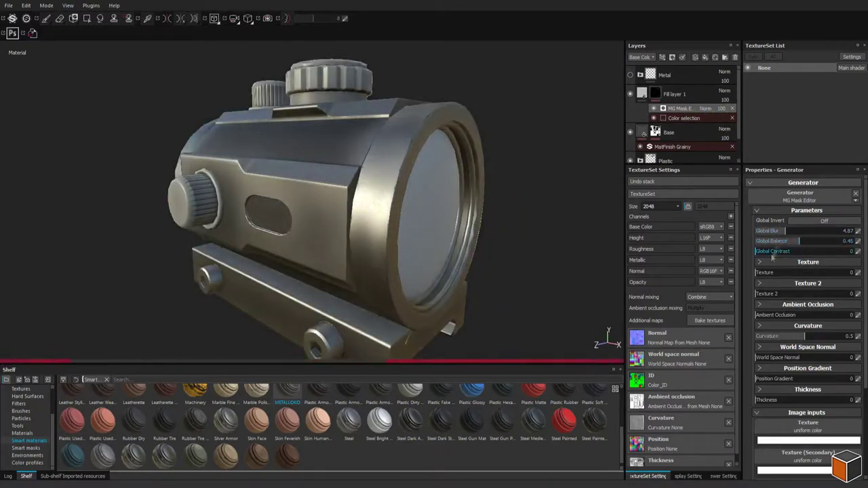
{"action": "left_click_drag", "start_coordinate": [771, 257], "coordinate": [820, 252]}
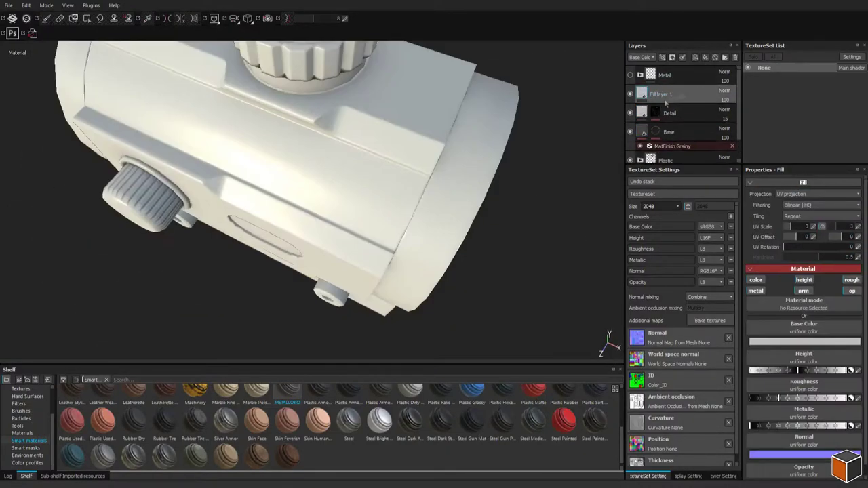
Edit Fill layer 1's colour selection mask, then return to brush painting.
{"action": "left_click", "coordinate": [641, 94]}
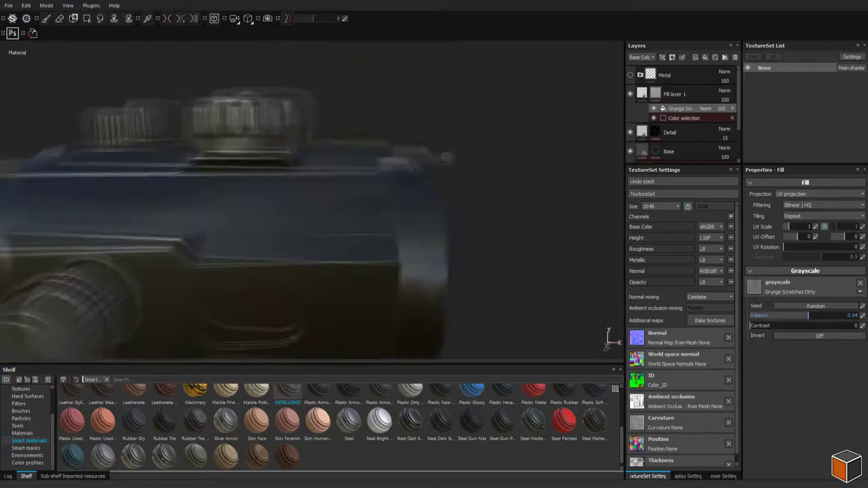
{"action": "left_click", "coordinate": [652, 118]}
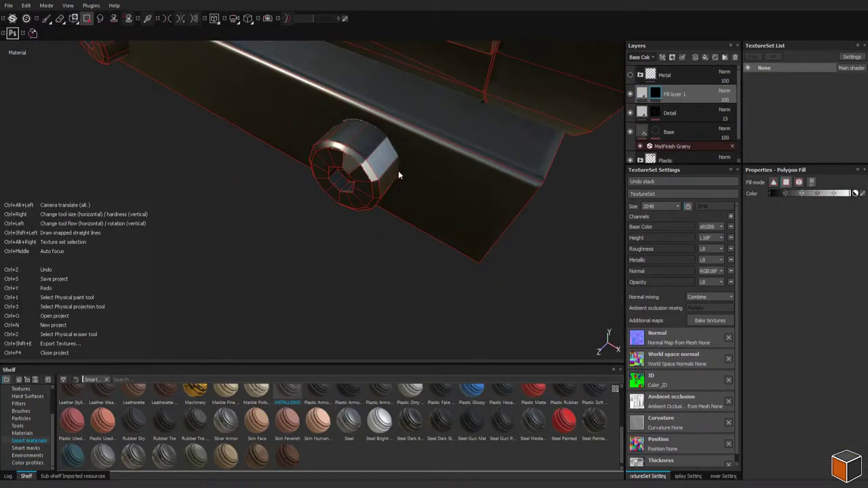
{"action": "key", "text": "1"}
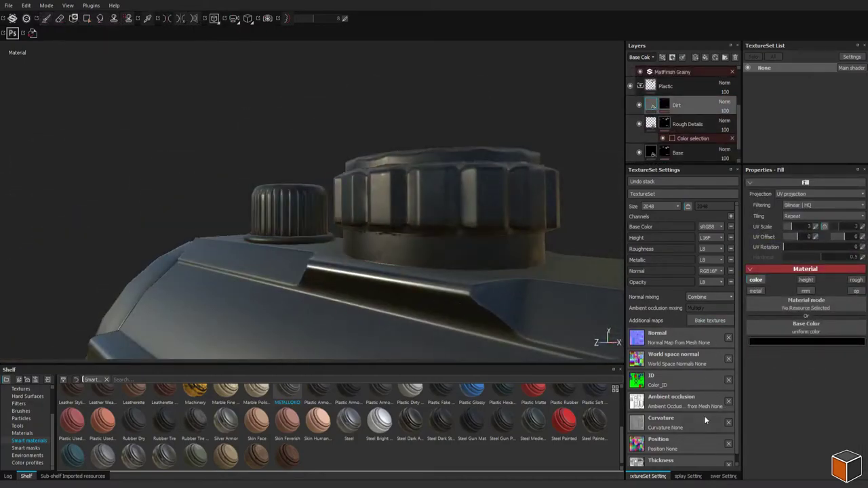
Orbit in close on the two knobs of the red dot sight.
{"action": "left_click_drag", "start_coordinate": [416, 208], "coordinate": [450, 258], "text": "alt"}
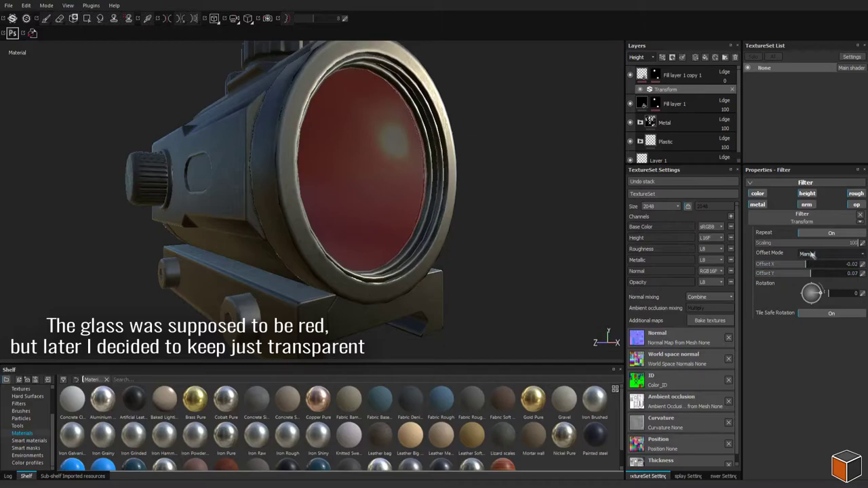
Undo the Transform filter and lower MatFinish Rough brushing intensity to 0.43.
{"action": "key", "text": "ctrl+z"}
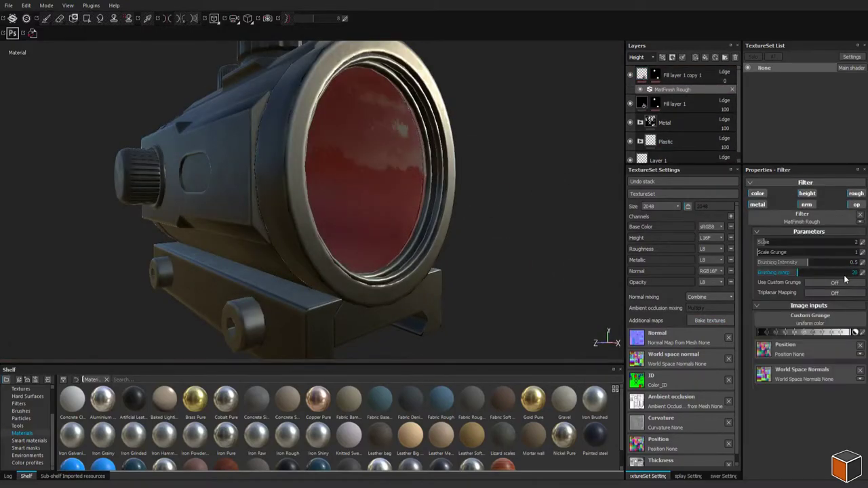
{"action": "left_click_drag", "start_coordinate": [287, 199], "coordinate": [434, 217], "text": "alt"}
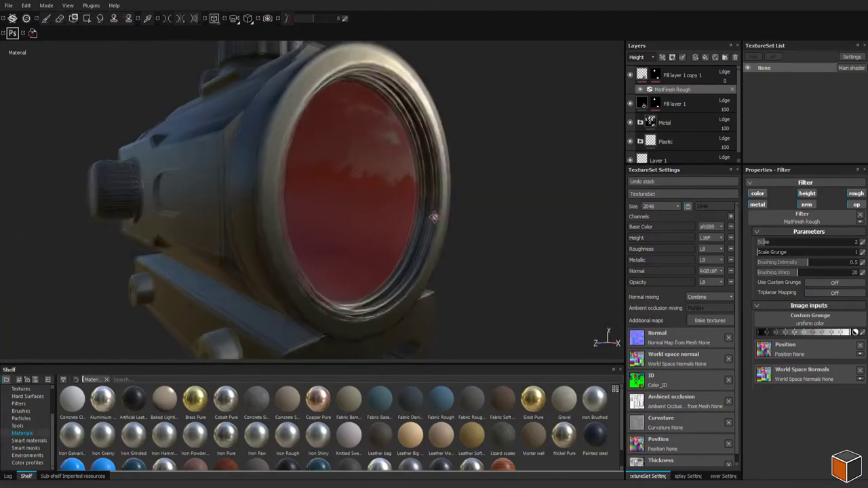
{"action": "left_click_drag", "start_coordinate": [807, 262], "coordinate": [800, 266]}
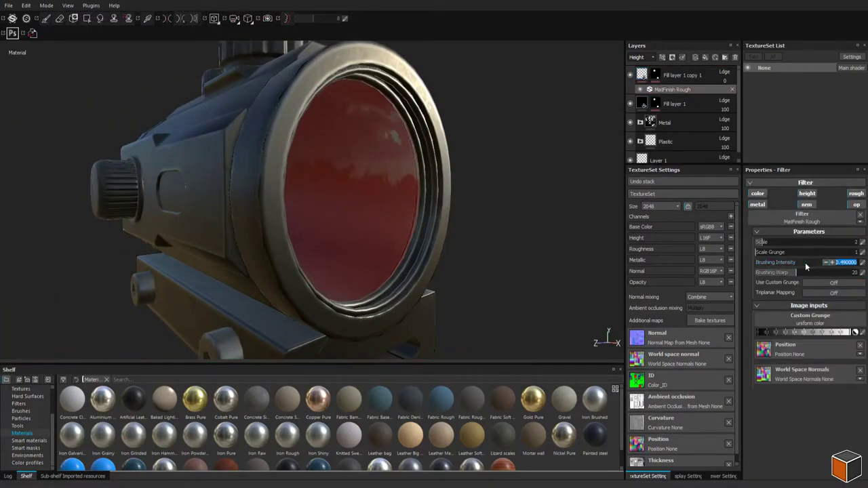
{"action": "left_click", "coordinate": [729, 79]}
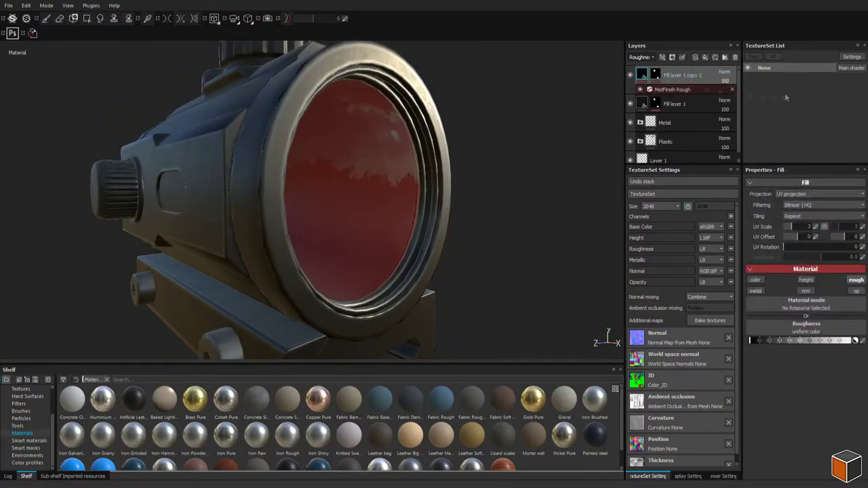
Remove the lens's red tint through Fill layer 1's material settings.
{"action": "left_click_drag", "start_coordinate": [465, 205], "coordinate": [401, 162], "text": "alt"}
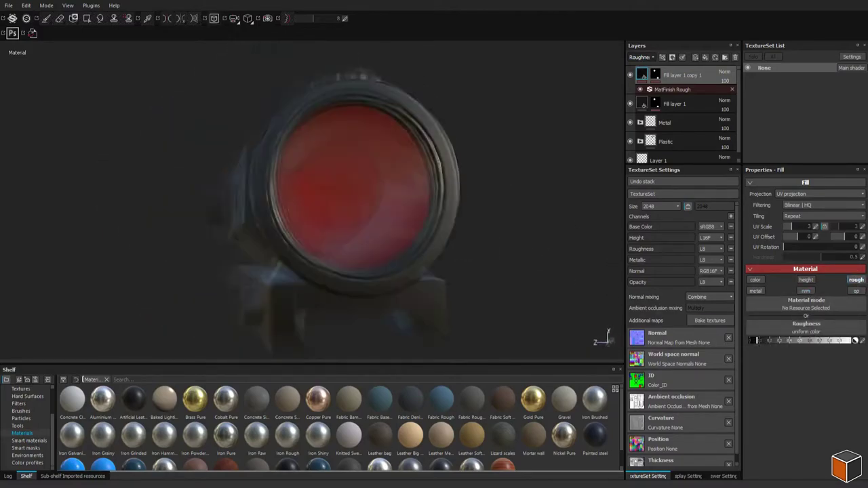
{"action": "left_click", "coordinate": [672, 89]}
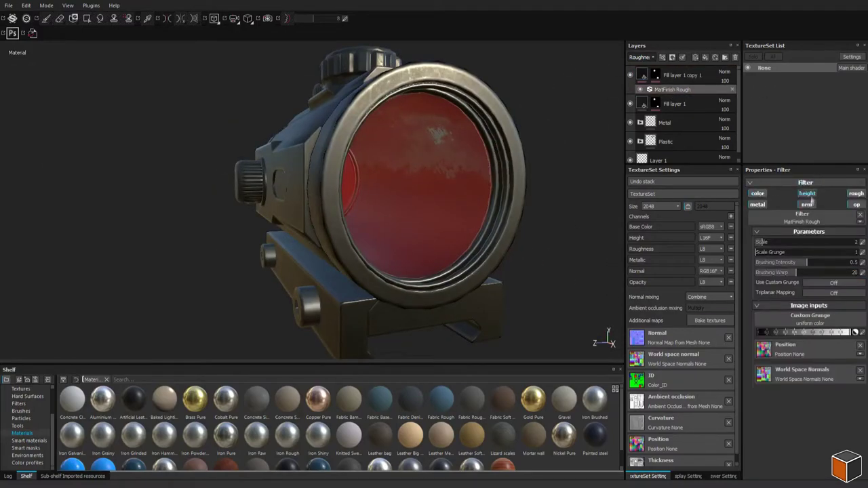
{"action": "left_click", "coordinate": [720, 80]}
{"action": "mouse_move", "coordinate": [526, 315]}
{"action": "left_mouse_down", "text": "alt"}
{"action": "mouse_move", "coordinate": [407, 225]}
{"action": "mouse_move", "coordinate": [387, 141]}
{"action": "left_mouse_up", "text": "alt"}
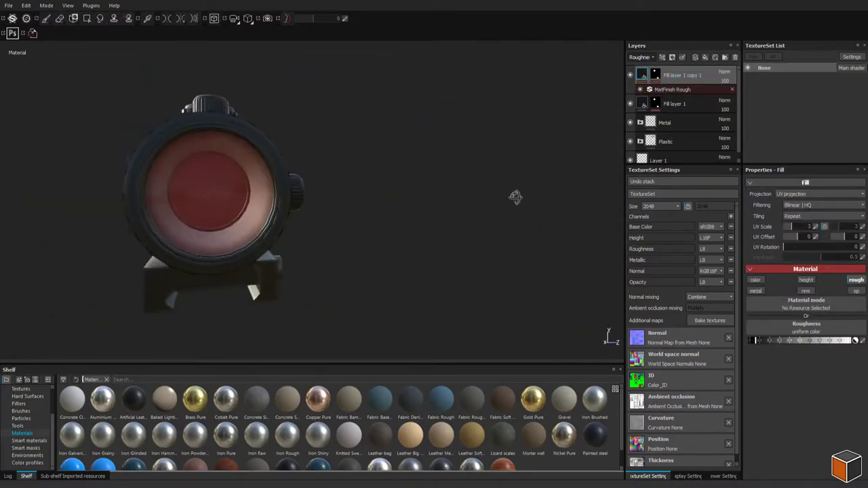
{"action": "left_click", "coordinate": [674, 104]}
{"action": "left_click_drag", "start_coordinate": [407, 225], "coordinate": [416, 239], "text": "alt"}
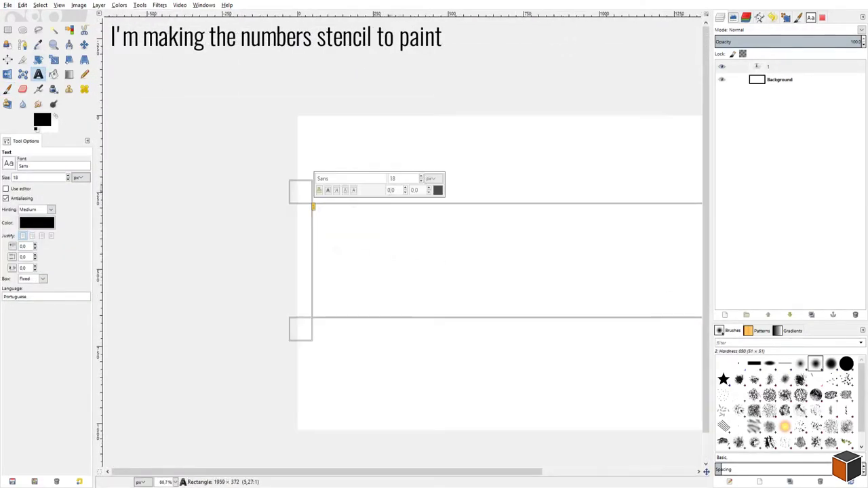
{"action": "type", "text": "1"}
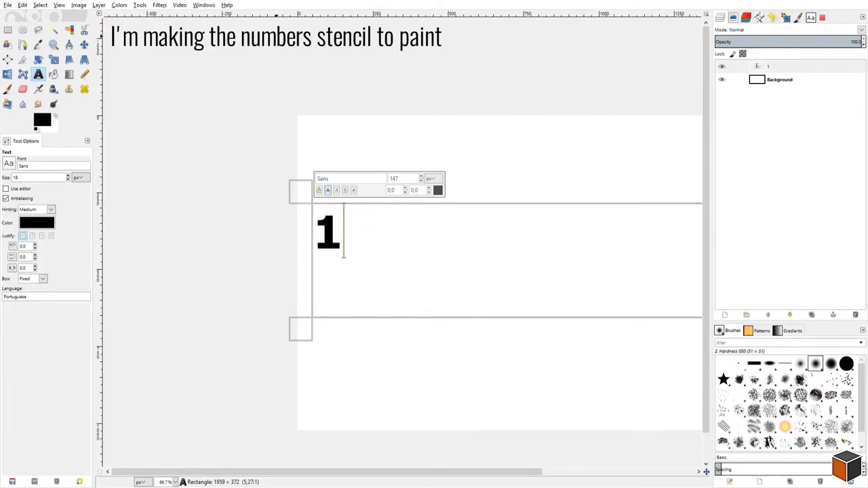
{"action": "type", "text": " 2 3 4 5 6 7 8 9 10 11 12 1"}
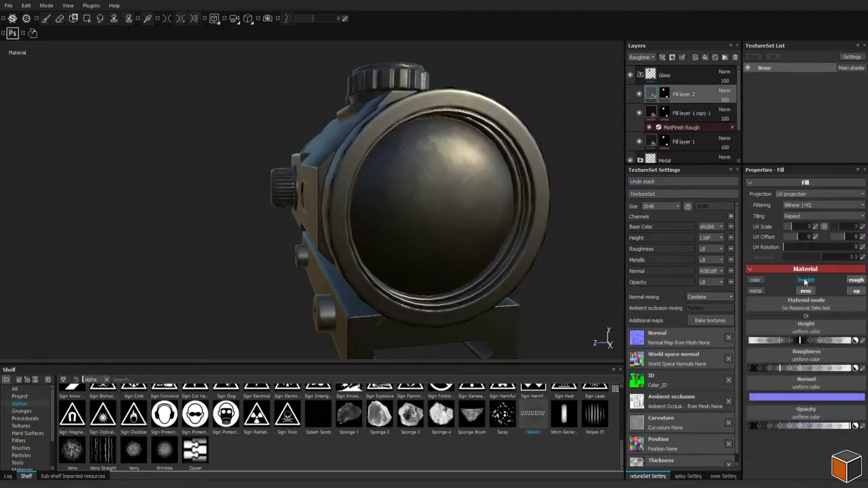
Hide Fill layer 1 copy 1, lower the mask's Global Balance, and compare the tint on and off.
{"action": "mouse_move", "coordinate": [319, 222]}
{"action": "left_mouse_down", "text": "alt"}
{"action": "mouse_move", "coordinate": [380, 245]}
{"action": "mouse_move", "coordinate": [433, 230]}
{"action": "left_mouse_up", "text": "alt"}
{"action": "left_click", "coordinate": [638, 132]}
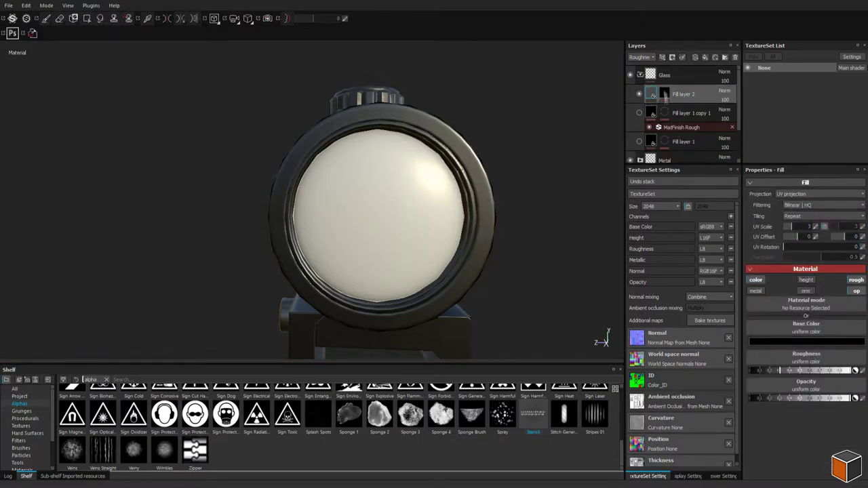
{"action": "left_click_drag", "start_coordinate": [791, 241], "coordinate": [824, 241]}
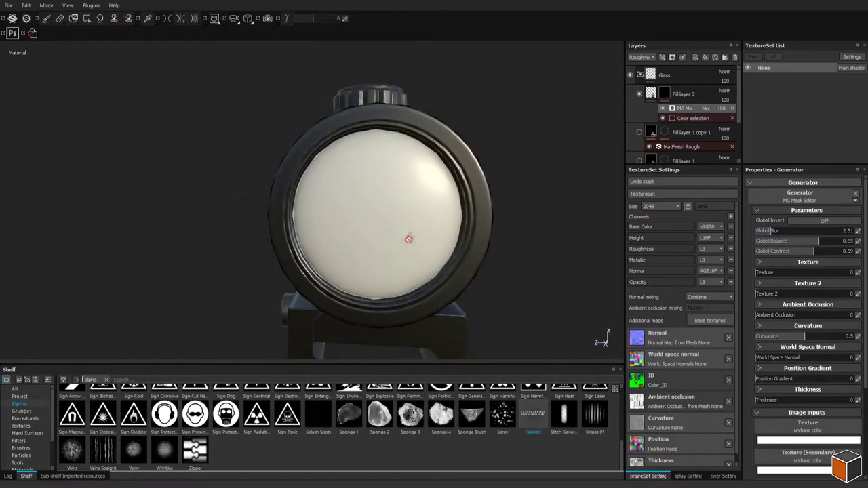
{"action": "left_click", "coordinate": [639, 93]}
{"action": "left_click", "coordinate": [639, 94]}
{"action": "left_click_drag", "start_coordinate": [515, 251], "coordinate": [436, 251], "text": "alt"}
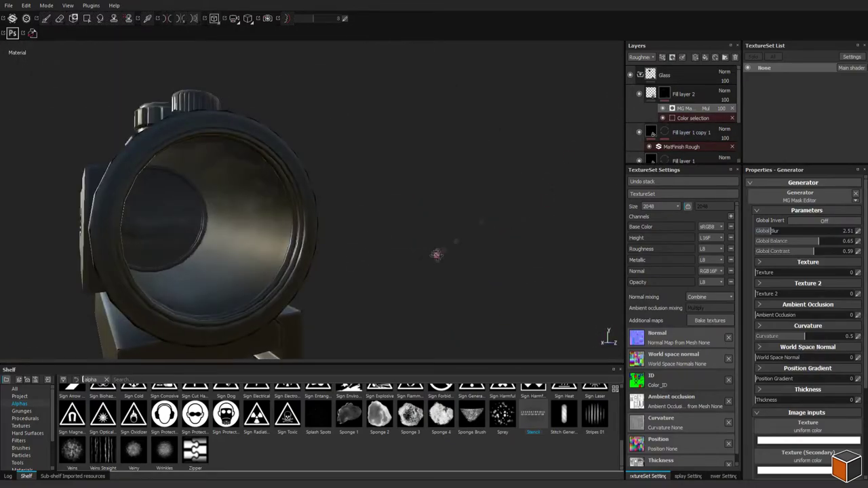
Invert Fill layer 2's MG Mask generator and reduce its balance and thickness.
{"action": "left_click", "coordinate": [682, 94]}
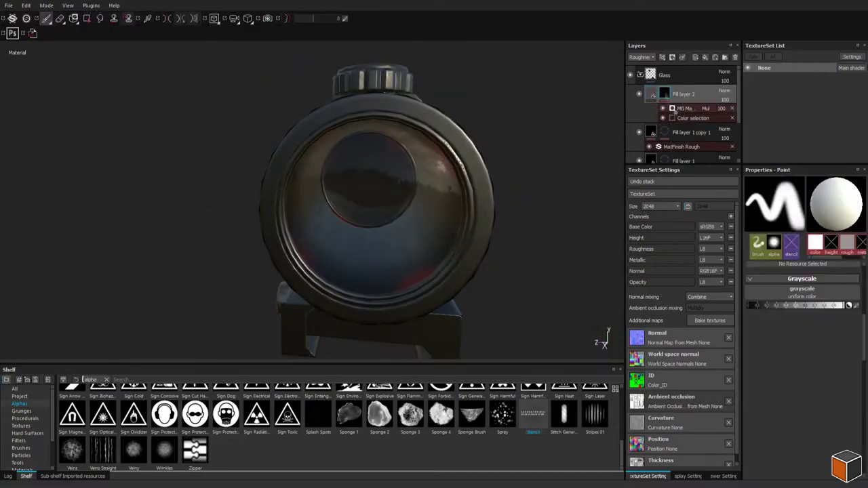
{"action": "left_click", "coordinate": [685, 108]}
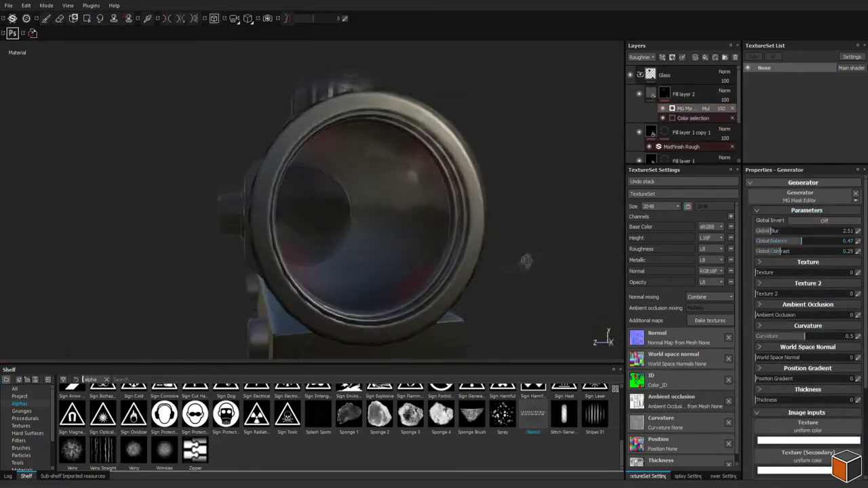
{"action": "left_click", "coordinate": [802, 219]}
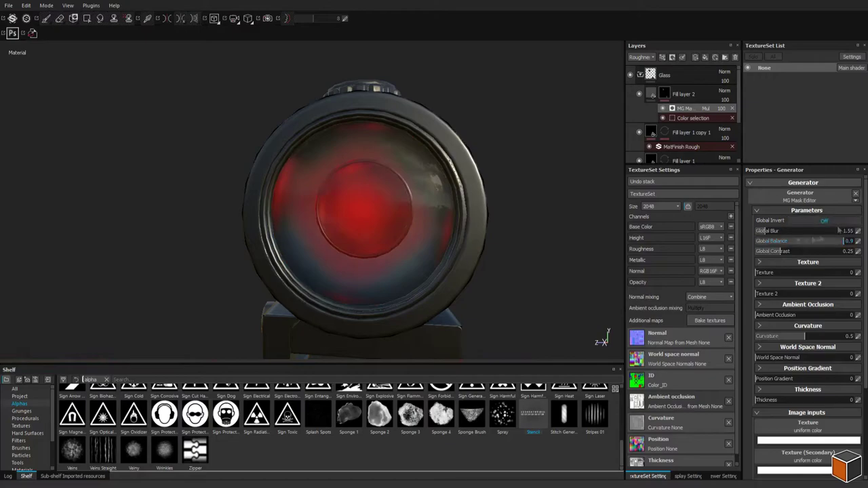
{"action": "left_click_drag", "start_coordinate": [842, 241], "coordinate": [766, 234]}
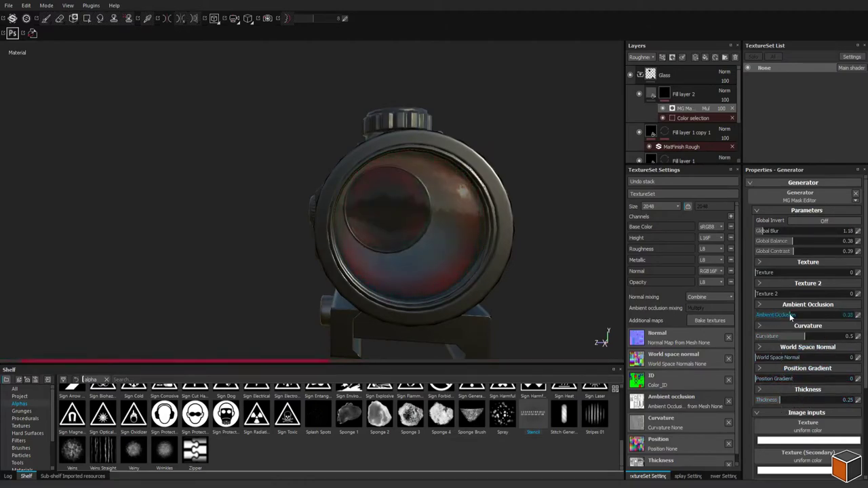
{"action": "left_click_drag", "start_coordinate": [563, 238], "coordinate": [544, 229], "text": "alt"}
{"action": "left_click_drag", "start_coordinate": [778, 400], "coordinate": [764, 401]}
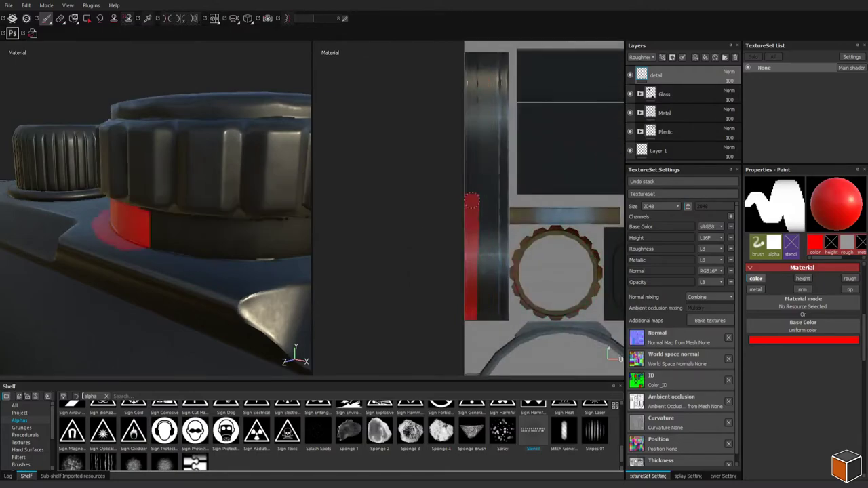
Load the project's number stencil and paint the numbers 1 and 2 onto the knob base.
{"action": "left_click", "coordinate": [25, 413]}
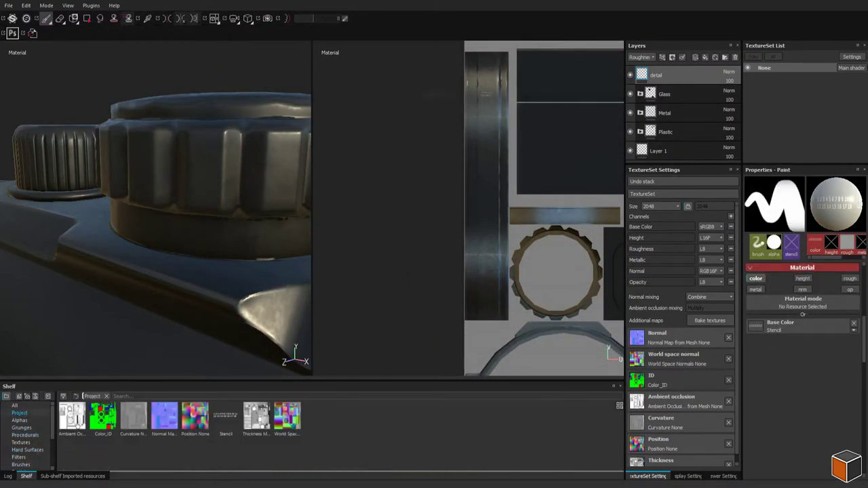
{"action": "key", "text": "3"}
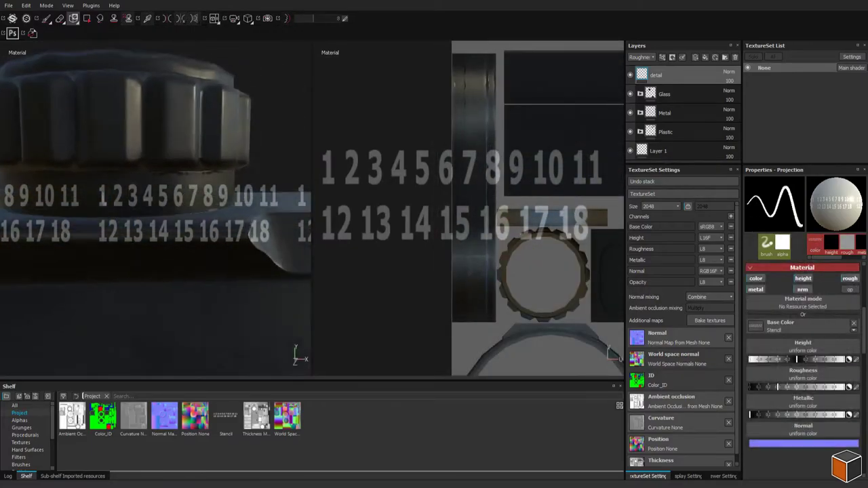
{"action": "scroll", "coordinate": [122, 210], "scroll_direction": "down", "scroll_amount": 2}
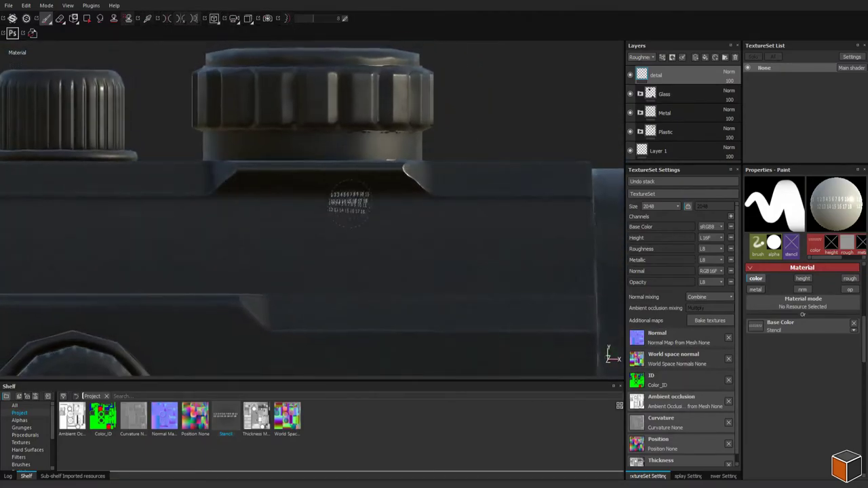
{"action": "key", "text": "3"}
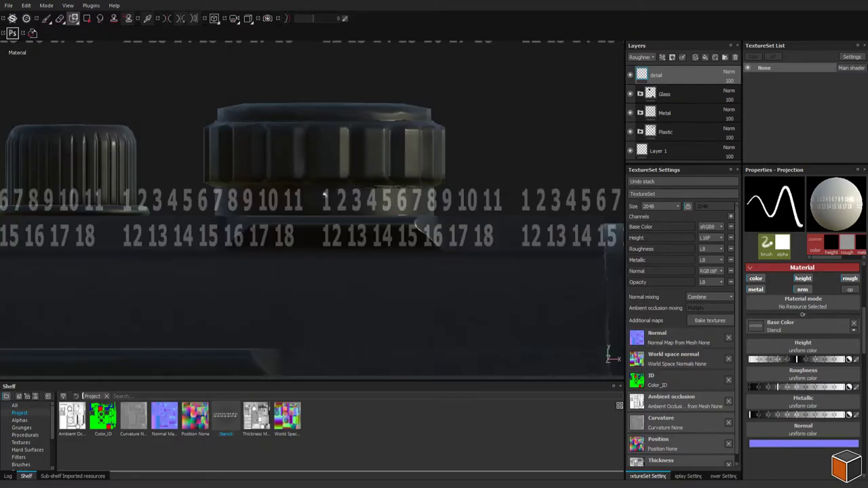
{"action": "left_click", "coordinate": [326, 198]}
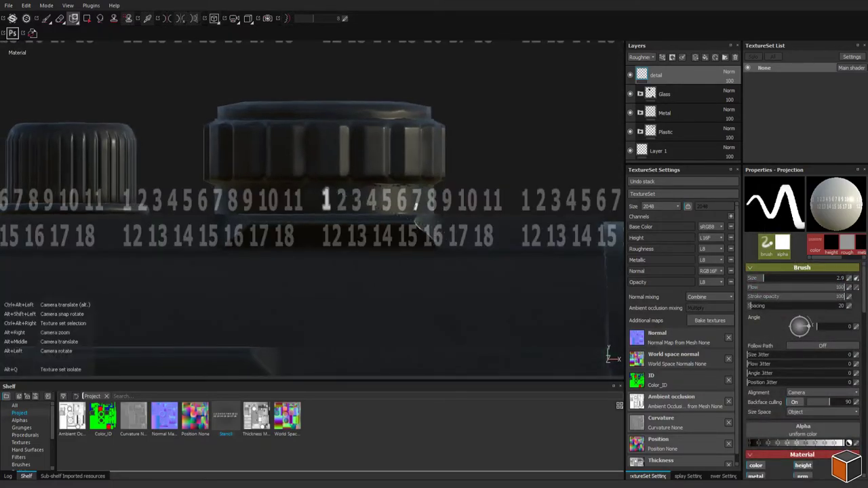
{"action": "key", "text": "1"}
{"action": "key", "text": "3"}
{"action": "left_click", "coordinate": [395, 202]}
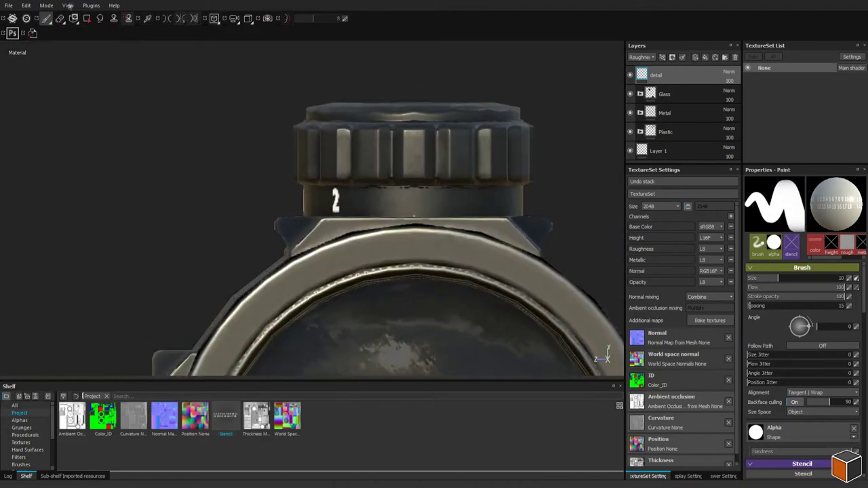
Stamp the stencil numbers 4 and 5 further around the knob base.
{"action": "key", "text": "3"}
{"action": "key", "text": "1"}
{"action": "middle_click_drag", "start_coordinate": [479, 201], "coordinate": [407, 203]}
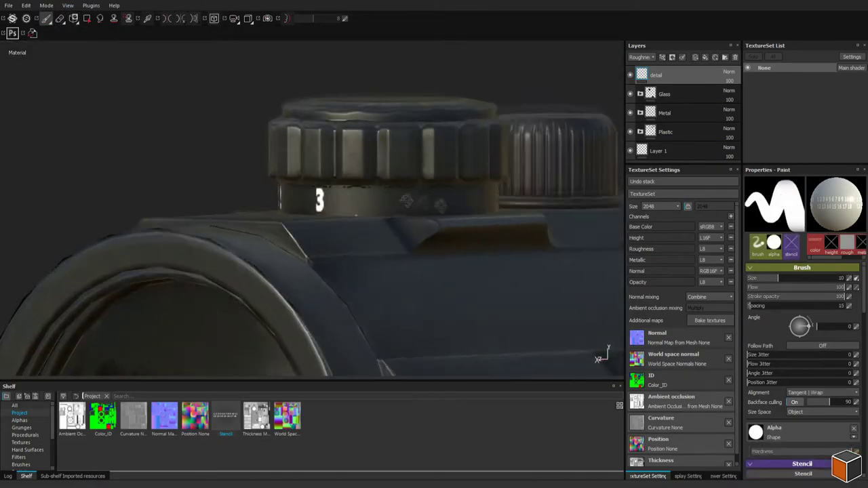
{"action": "key", "text": "3"}
{"action": "left_click_drag", "start_coordinate": [339, 126], "coordinate": [536, 330]}
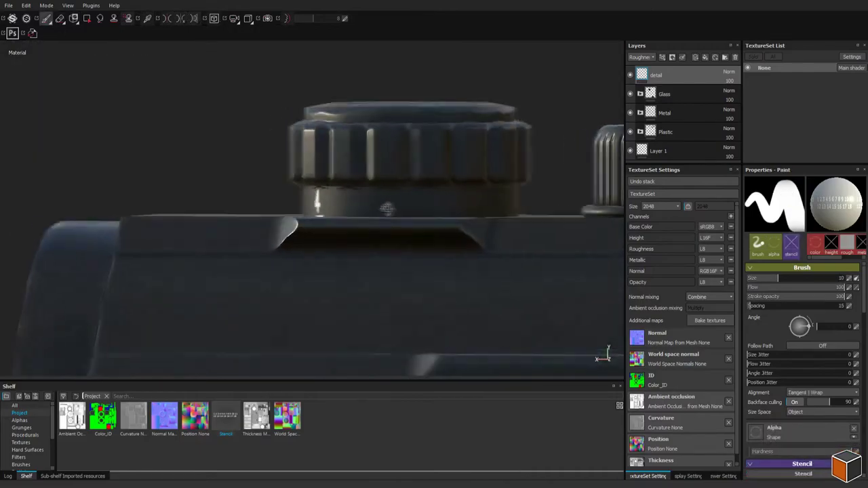
{"action": "key", "text": "3"}
{"action": "left_click", "coordinate": [377, 197]}
Stamp the number 6 beside the 5 and dismiss the stencil projection.
{"action": "key", "text": "1"}
{"action": "mouse_move", "coordinate": [440, 193]}
{"action": "left_mouse_down", "text": "alt"}
{"action": "mouse_move", "coordinate": [378, 185]}
{"action": "mouse_move", "coordinate": [454, 167]}
{"action": "mouse_move", "coordinate": [368, 188]}
{"action": "mouse_move", "coordinate": [372, 161]}
{"action": "mouse_move", "coordinate": [305, 163]}
{"action": "left_mouse_up", "text": "alt"}
{"action": "key", "text": "3"}
{"action": "left_click", "coordinate": [378, 189]}
{"action": "key", "text": "1"}
{"action": "key", "text": "3"}
{"action": "key", "text": "1"}
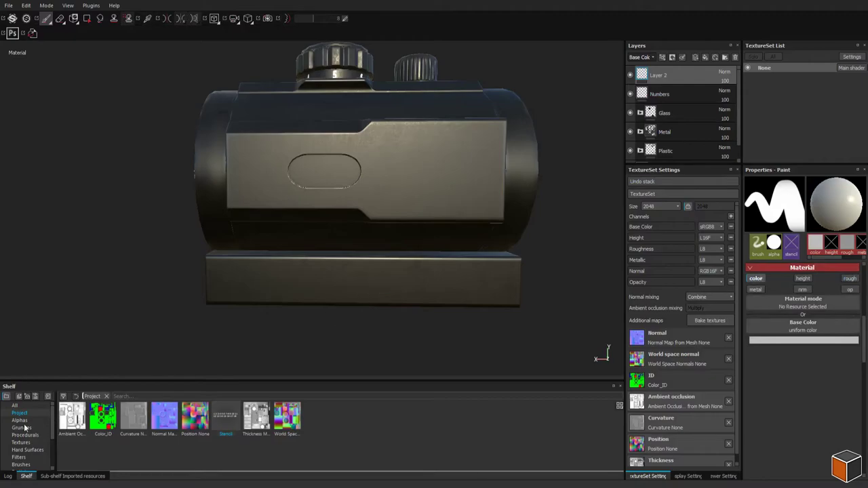
Enlarge the shelf and switch it to show all resources.
{"action": "left_click", "coordinate": [27, 449]}
{"action": "left_click_drag", "start_coordinate": [354, 382], "coordinate": [354, 368]}
{"action": "scroll", "coordinate": [569, 416], "scroll_direction": "up", "scroll_amount": 1}
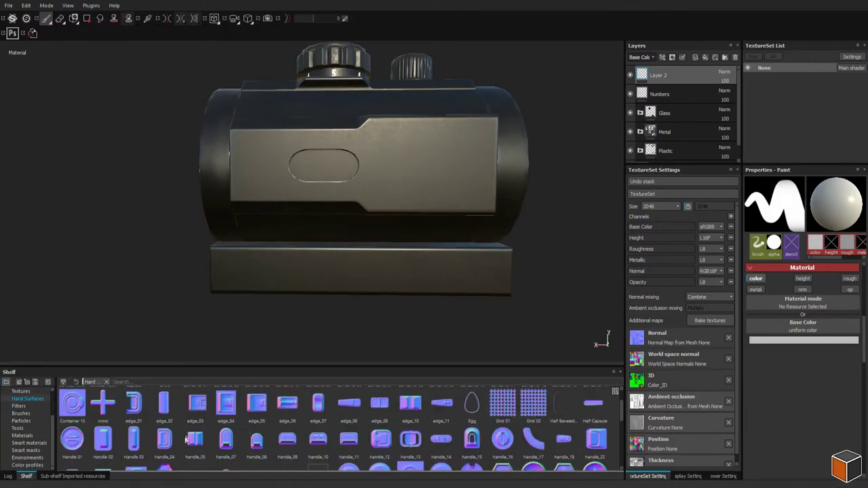
{"action": "scroll", "coordinate": [187, 439], "scroll_direction": "down", "scroll_amount": 3}
{"action": "left_click", "coordinate": [15, 391]}
Restrict painting to the height channel and zoom to a low view of the mounting rail.
{"action": "mouse_move", "coordinate": [326, 203]}
{"action": "left_mouse_down", "text": "alt"}
{"action": "mouse_move", "coordinate": [354, 168]}
{"action": "mouse_move", "coordinate": [339, 217]}
{"action": "left_mouse_up", "text": "alt"}
{"action": "left_click", "coordinate": [802, 278]}
{"action": "left_click_drag", "start_coordinate": [441, 240], "coordinate": [602, 341], "text": "alt"}
{"action": "mouse_move", "coordinate": [465, 136]}
{"action": "left_mouse_down", "text": "alt"}
{"action": "mouse_move", "coordinate": [409, 257]}
{"action": "mouse_move", "coordinate": [391, 234]}
{"action": "mouse_move", "coordinate": [615, 255]}
{"action": "left_mouse_up", "text": "alt"}
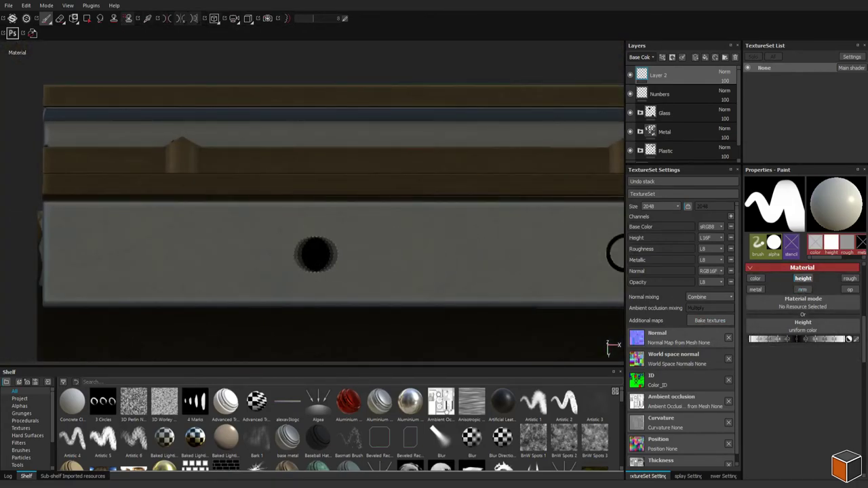
{"action": "scroll", "coordinate": [778, 282], "scroll_direction": "up", "scroll_amount": 5}
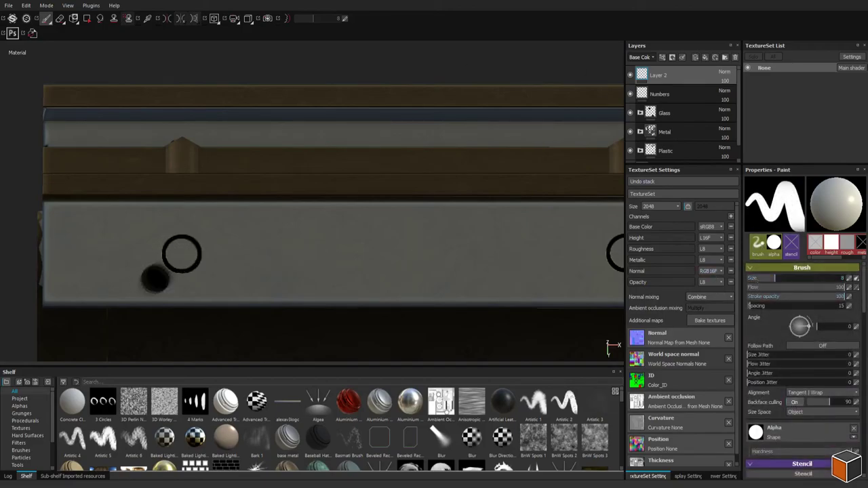
{"action": "scroll", "coordinate": [800, 292], "scroll_direction": "down", "scroll_amount": 5}
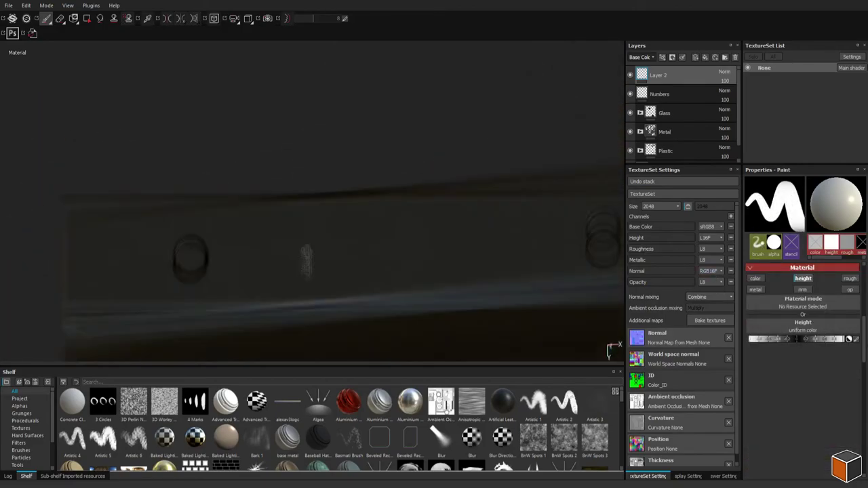